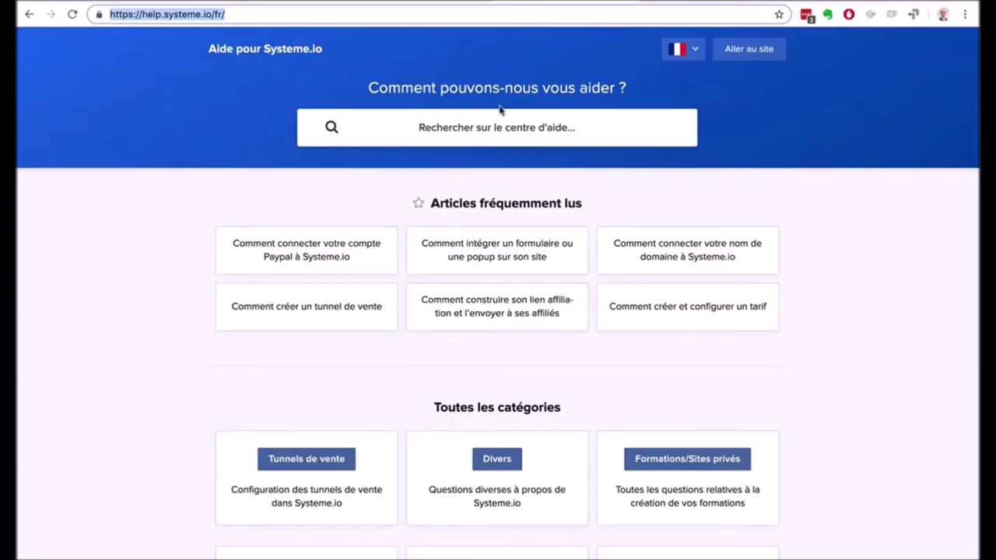
# Step: Search the help centre for "comment créer un form" and read the article "Comment créer une page de capture ou une popup"
pyautogui.click(482, 126)
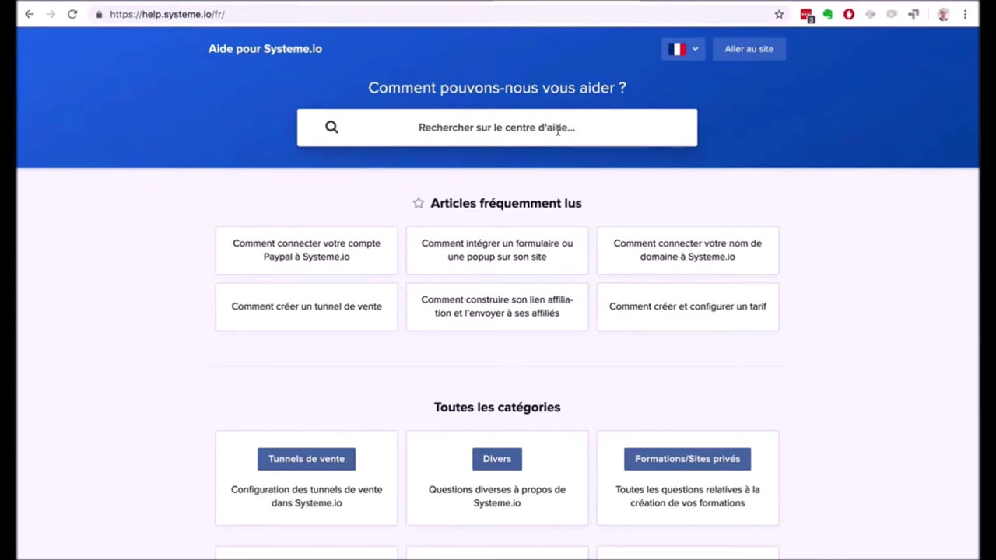
pyautogui.write('comment')
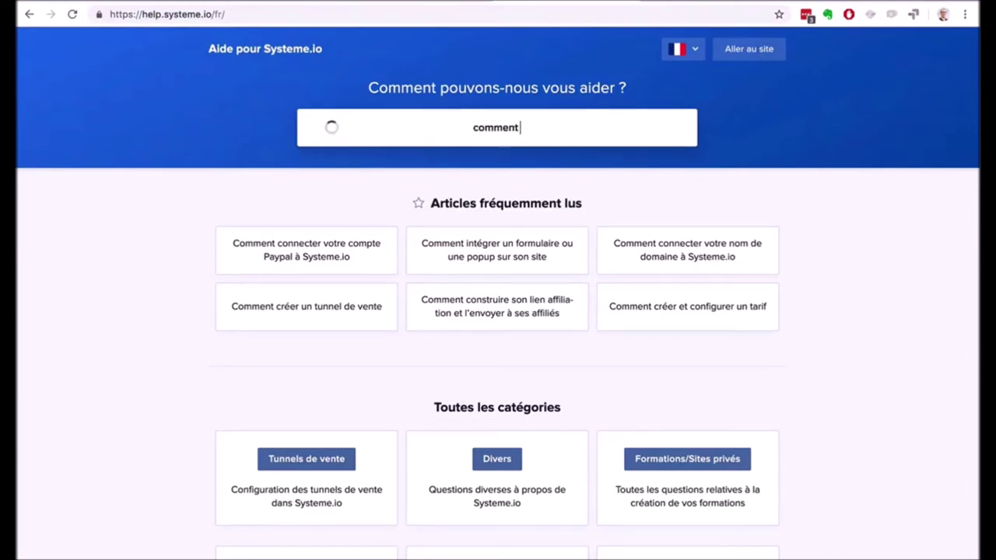
pyautogui.write(' créer un form')
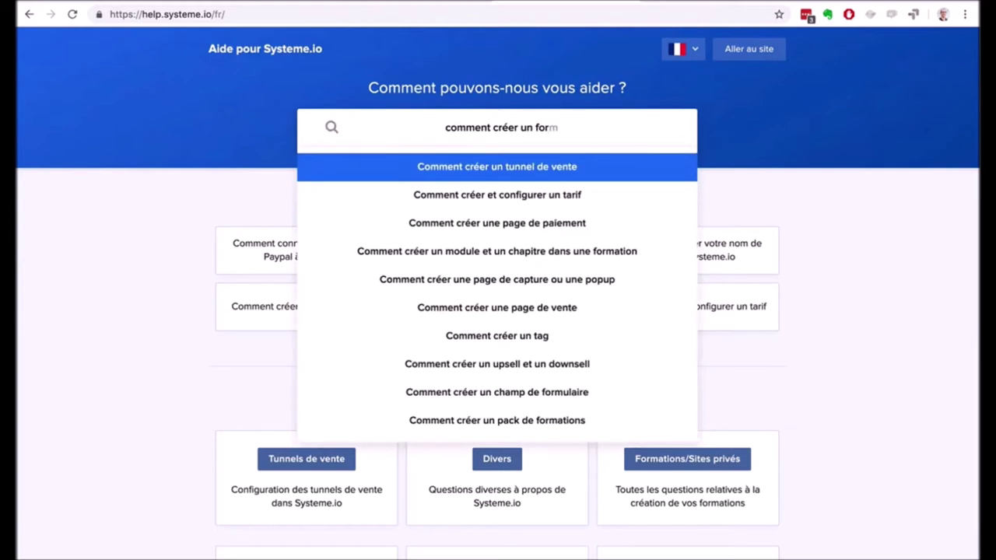
pyautogui.click(543, 289)
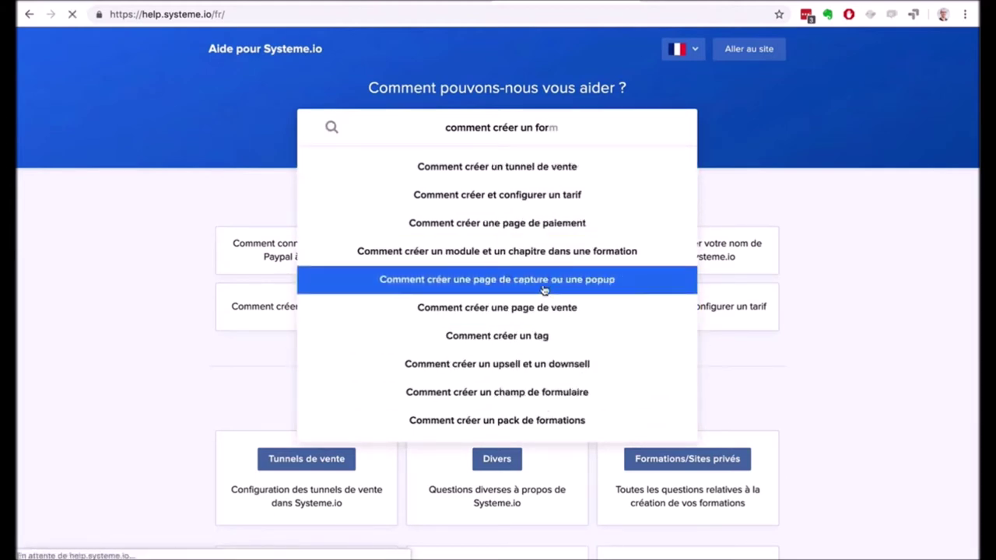
pyautogui.scroll(-3, 839, 285)
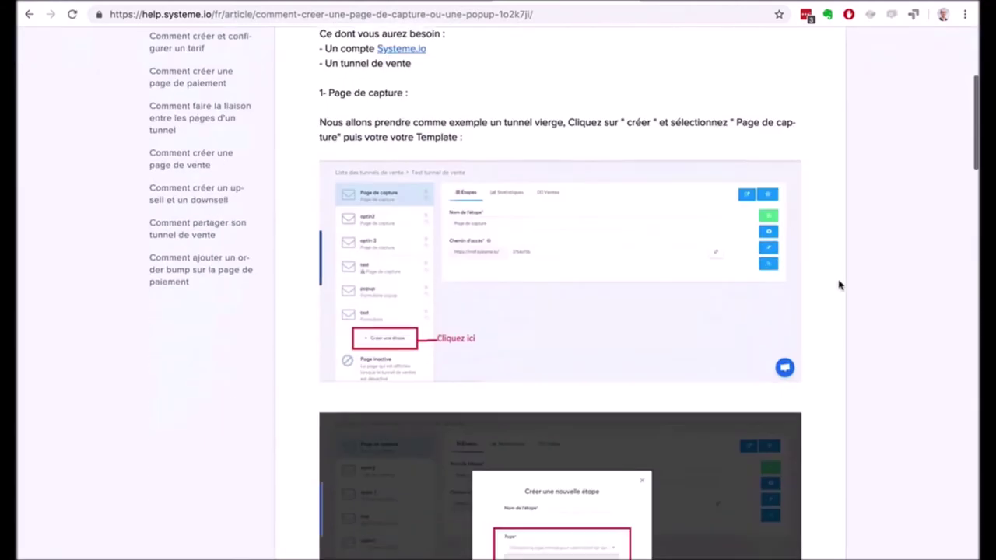
pyautogui.scroll(3, 840, 285)
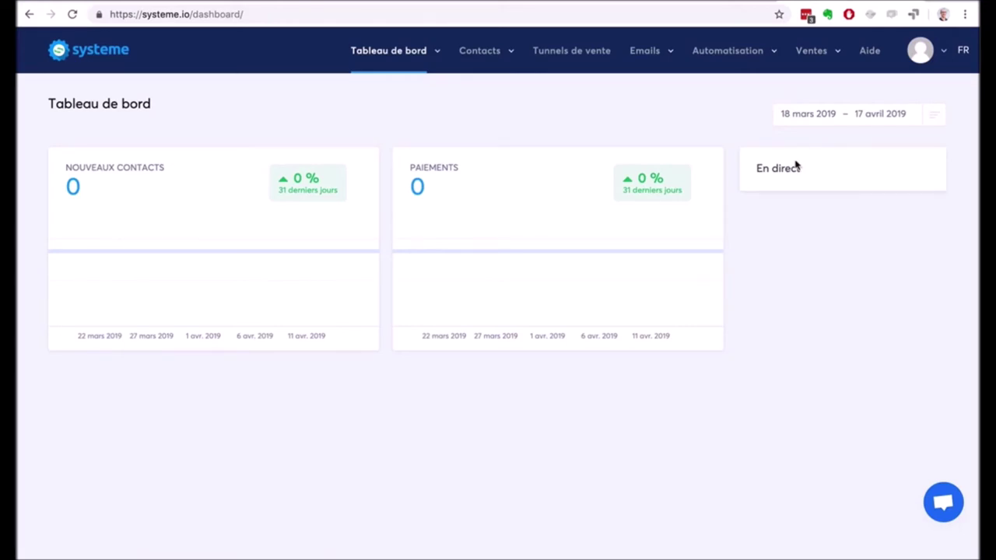
# Step: Review the commission summary, 40% lifetime commission offer and affiliate links on the affiliate dashboard, and return to the main dashboard
pyautogui.moveTo(435, 59)
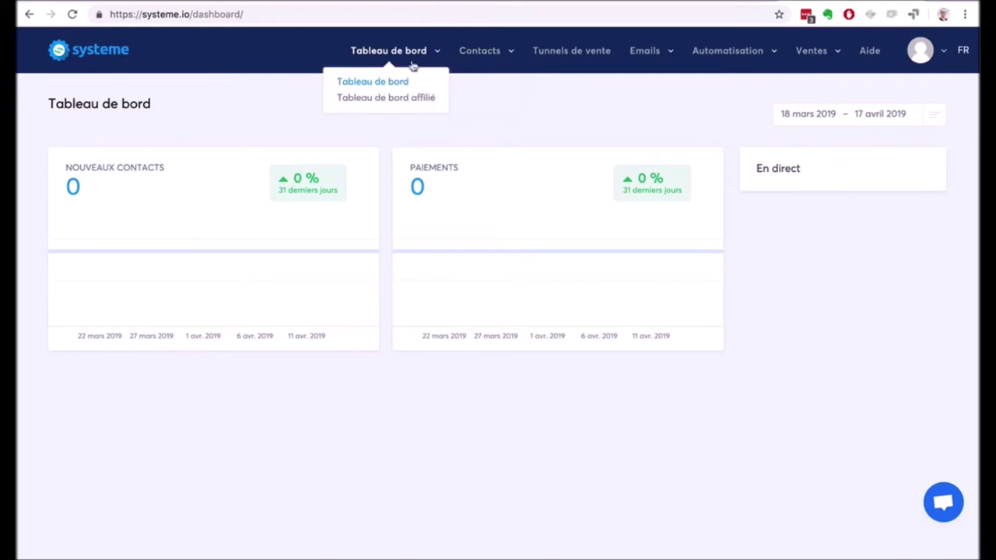
pyautogui.click(376, 98)
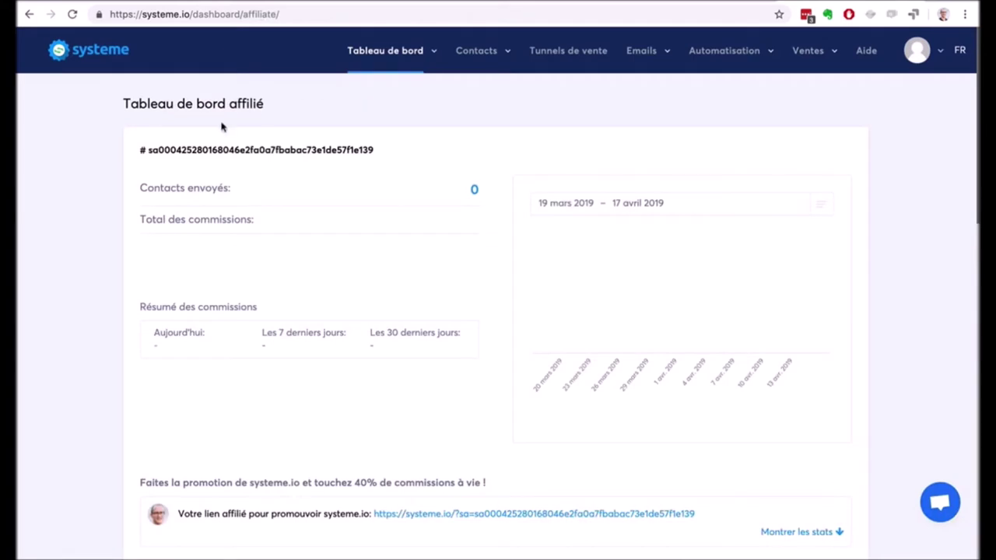
pyautogui.scroll(-3, 87, 259)
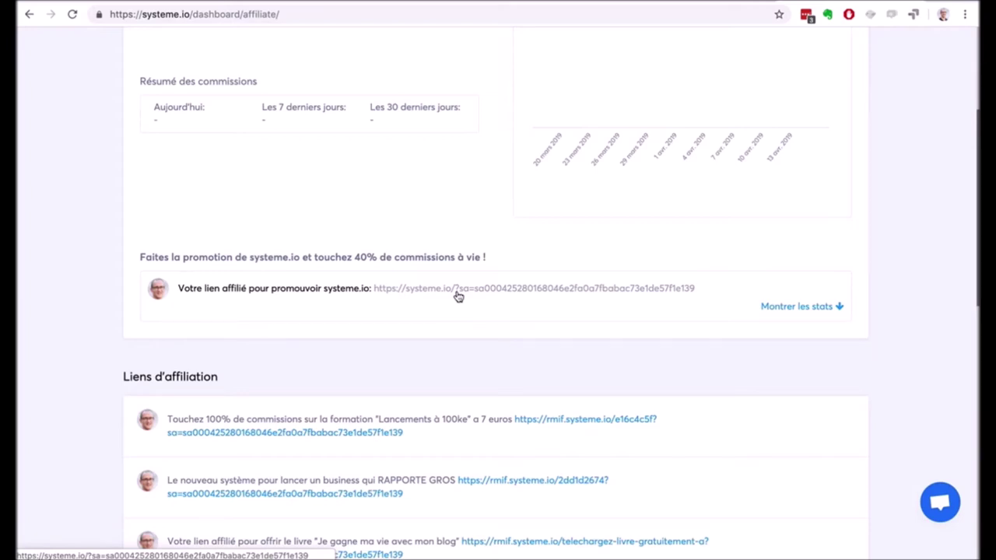
pyautogui.moveTo(352, 257); pyautogui.dragTo(489, 257)
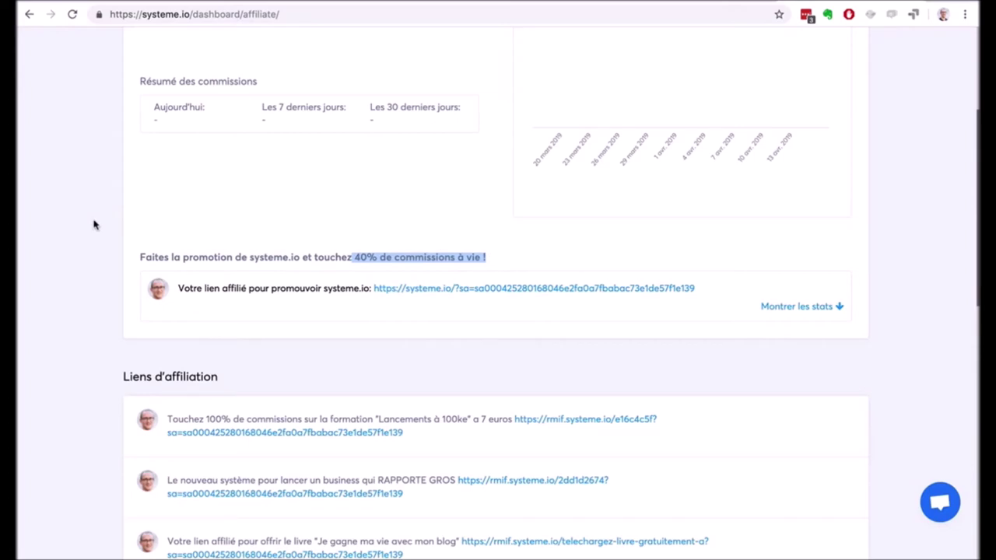
pyautogui.scroll(3, 93, 225)
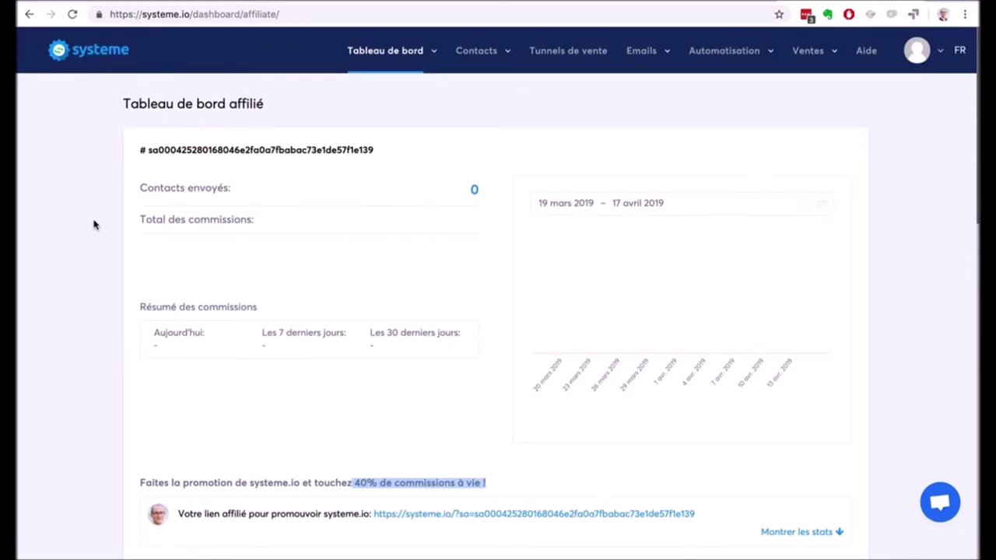
pyautogui.scroll(-5, 106, 251)
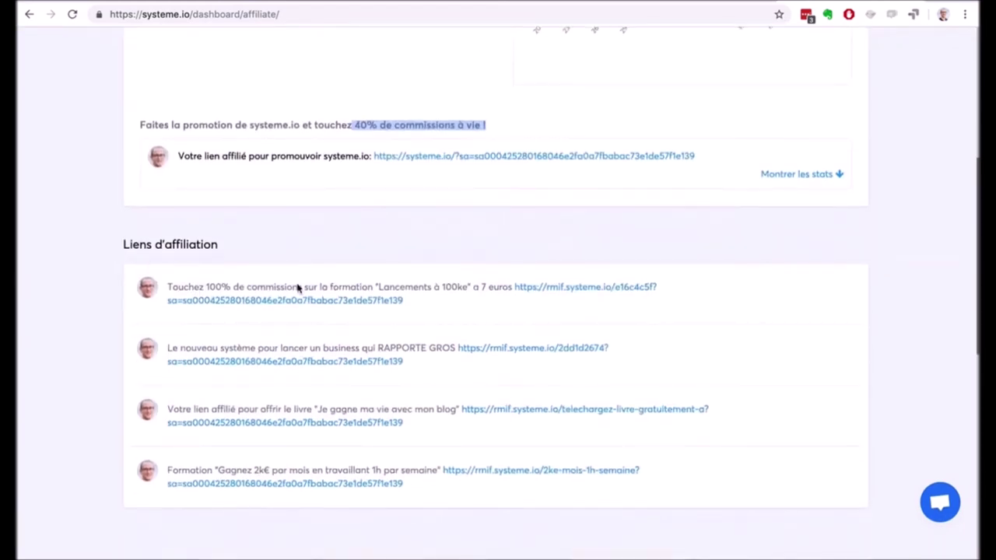
pyautogui.scroll(3, 93, 237)
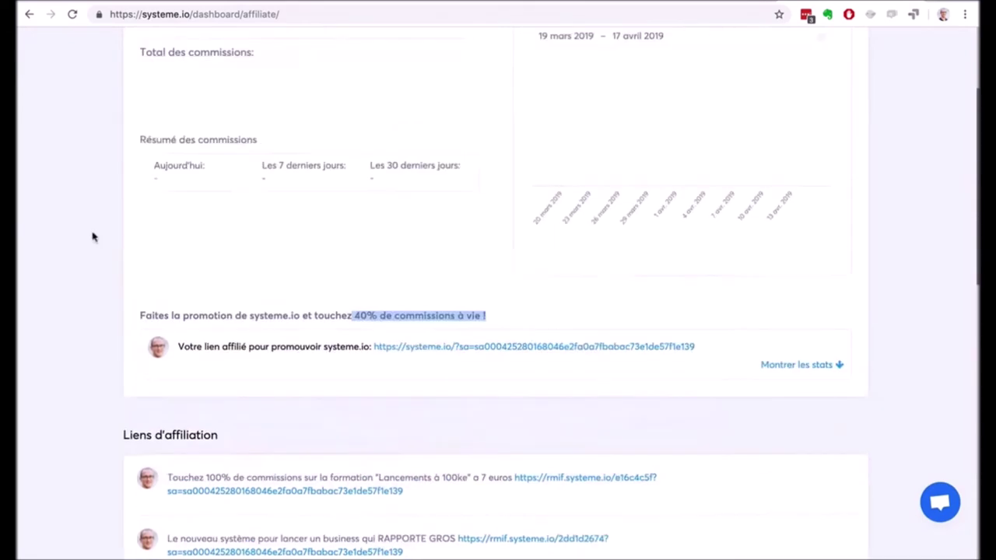
pyautogui.scroll(3, 93, 238)
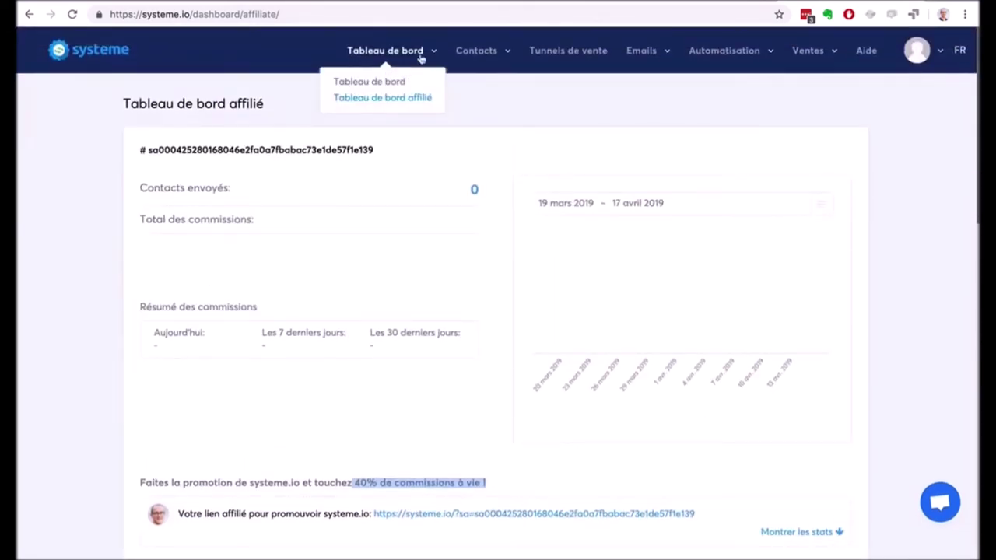
pyautogui.click(384, 83)
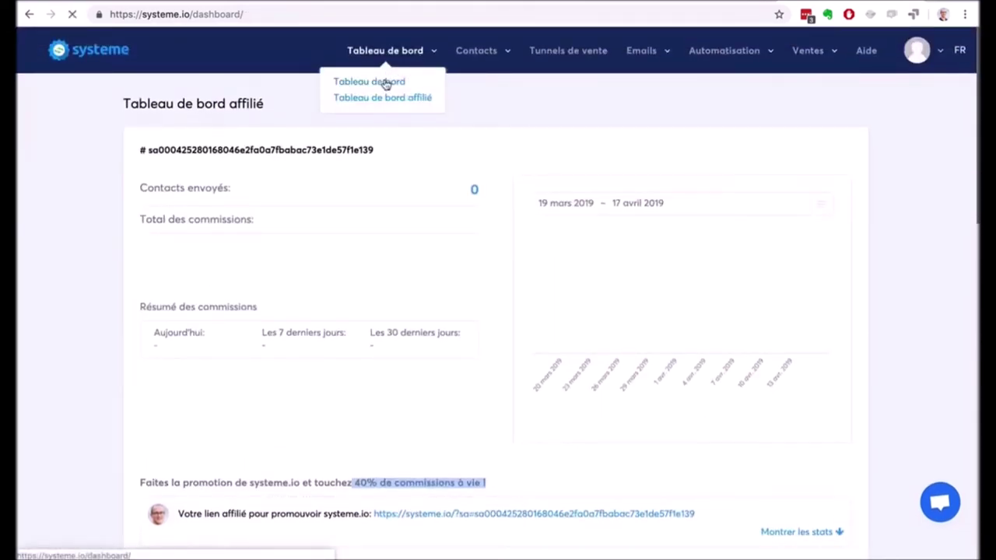
# Step: Open the contacts list and look through all the available contact filters, from Email to Etat du contact
pyautogui.moveTo(474, 60)
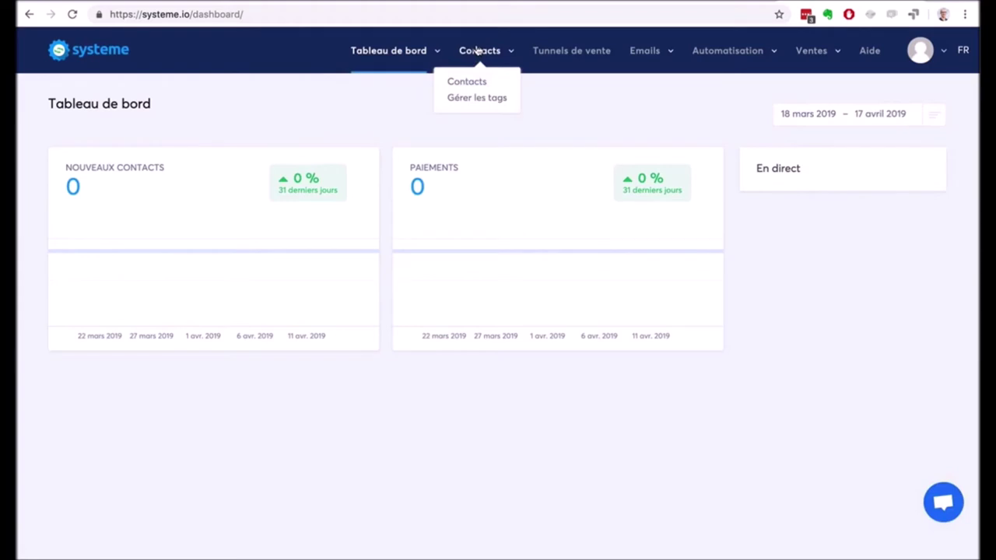
pyautogui.click(473, 81)
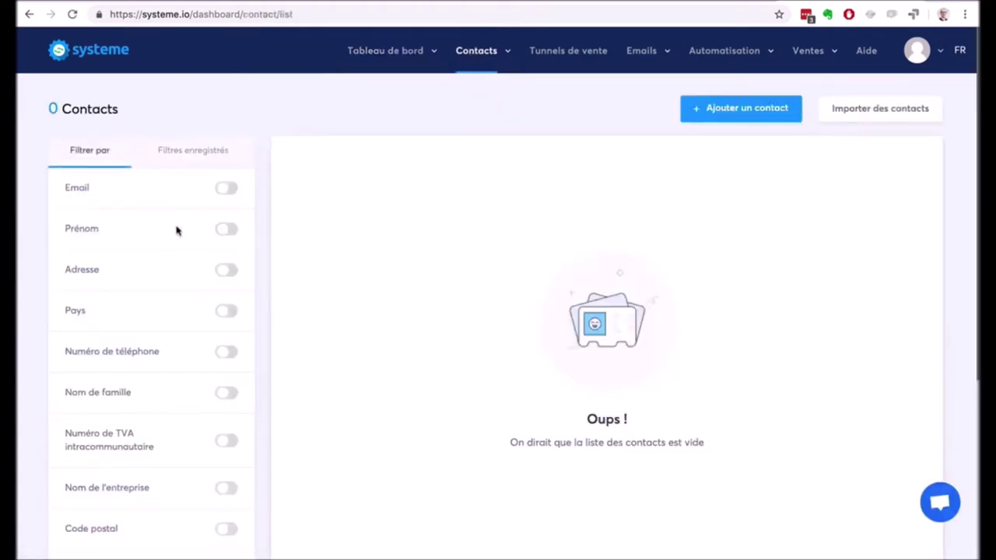
pyautogui.scroll(-5, 176, 229)
pyautogui.scroll(5, 176, 229)
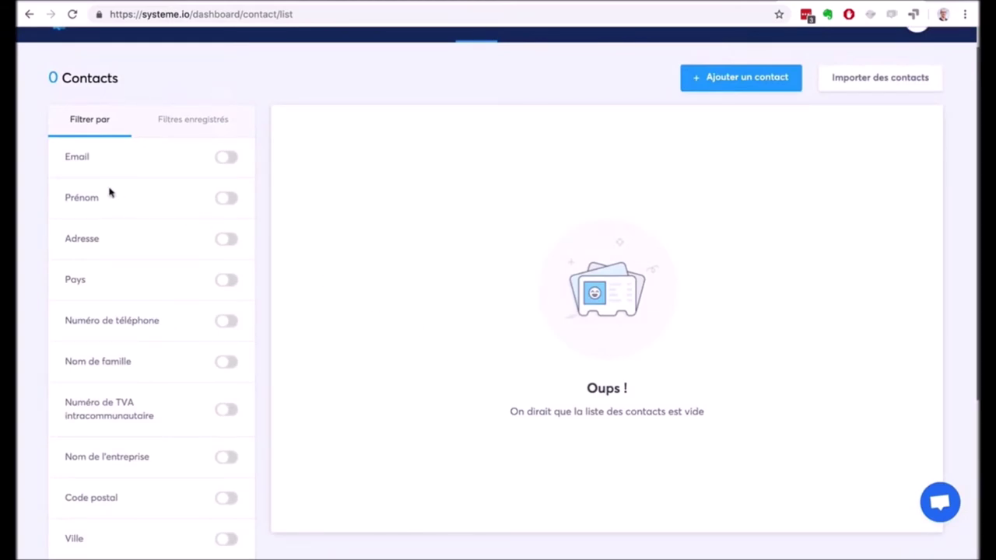
pyautogui.scroll(-3, 144, 320)
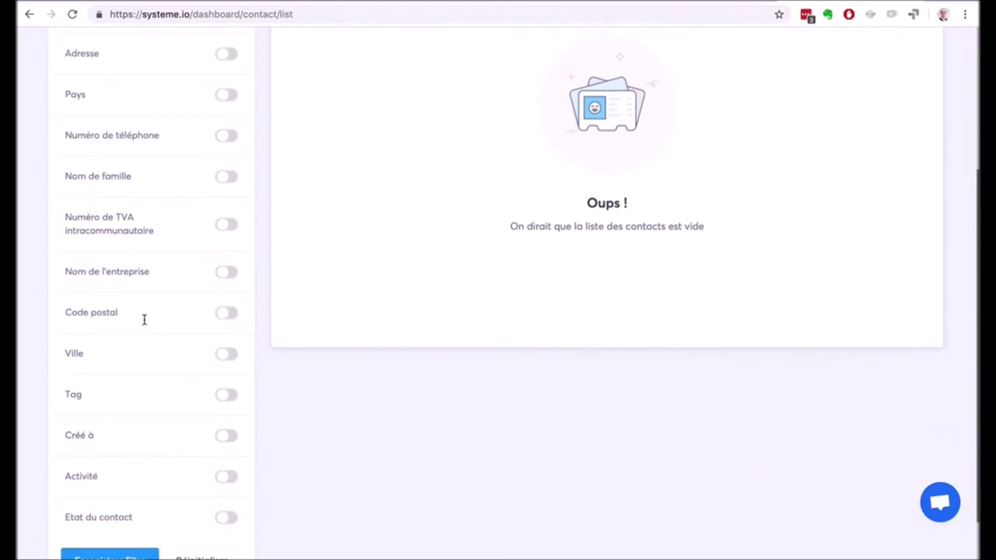
pyautogui.scroll(-1, 145, 324)
pyautogui.scroll(-1, 144, 324)
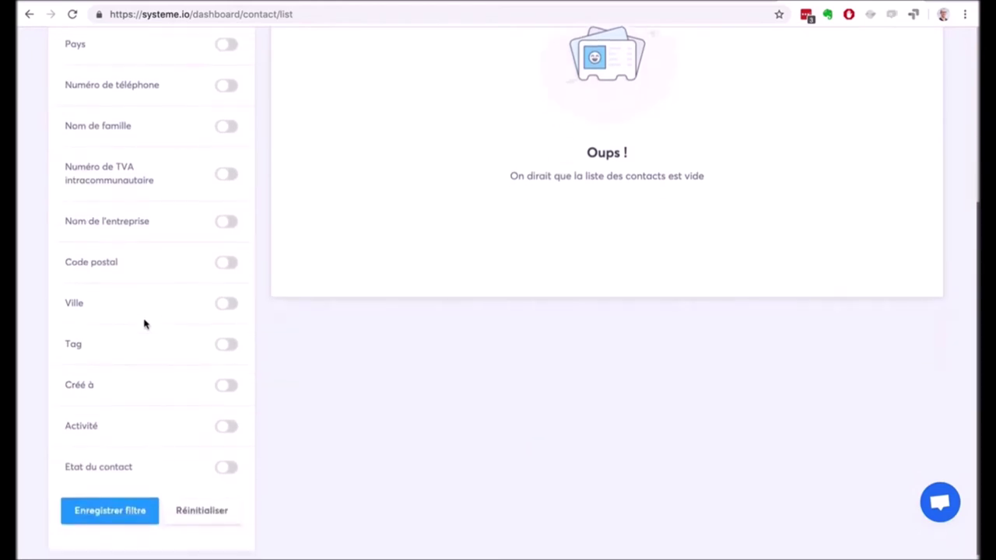
pyautogui.scroll(5, 138, 326)
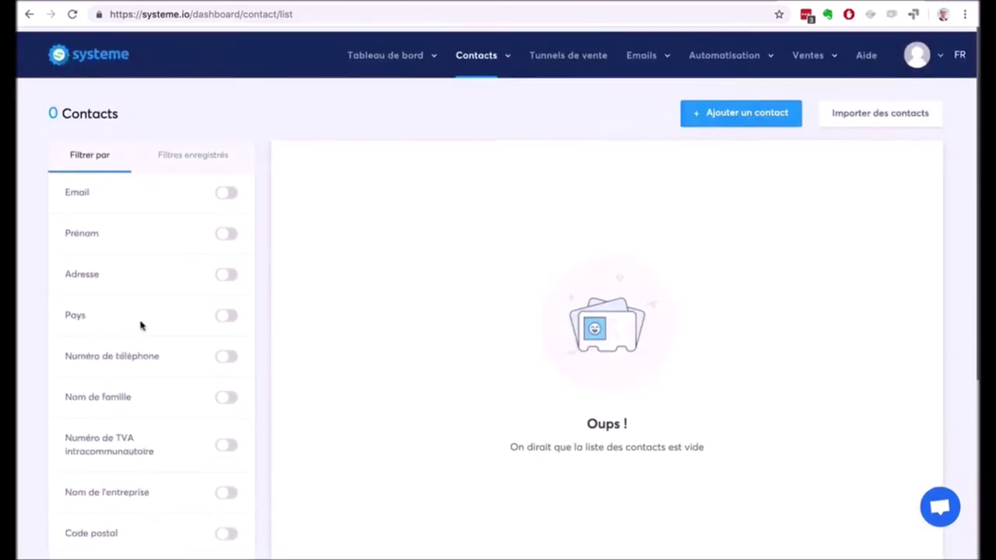
# Step: View the contact tag management page and the list of sales funnels
pyautogui.click(476, 98)
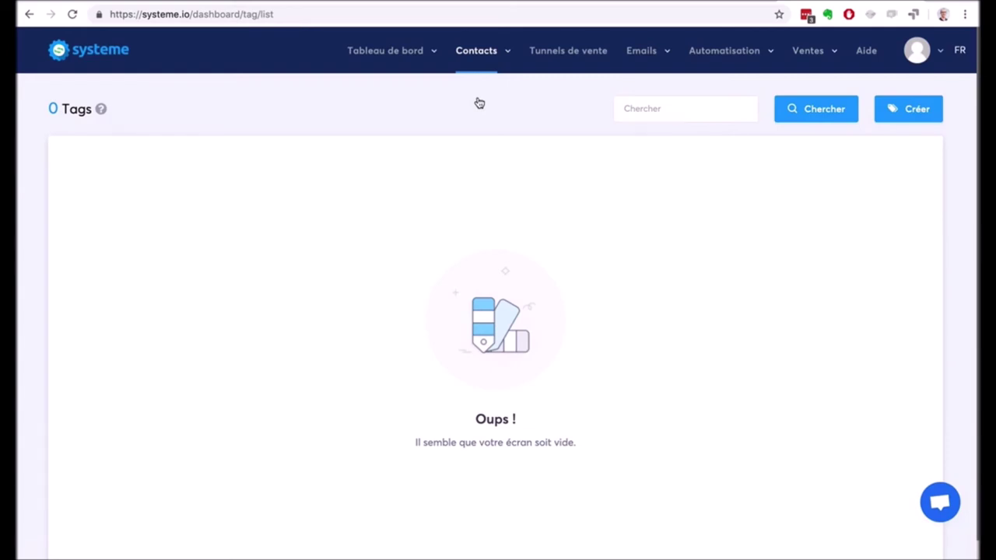
pyautogui.click(589, 52)
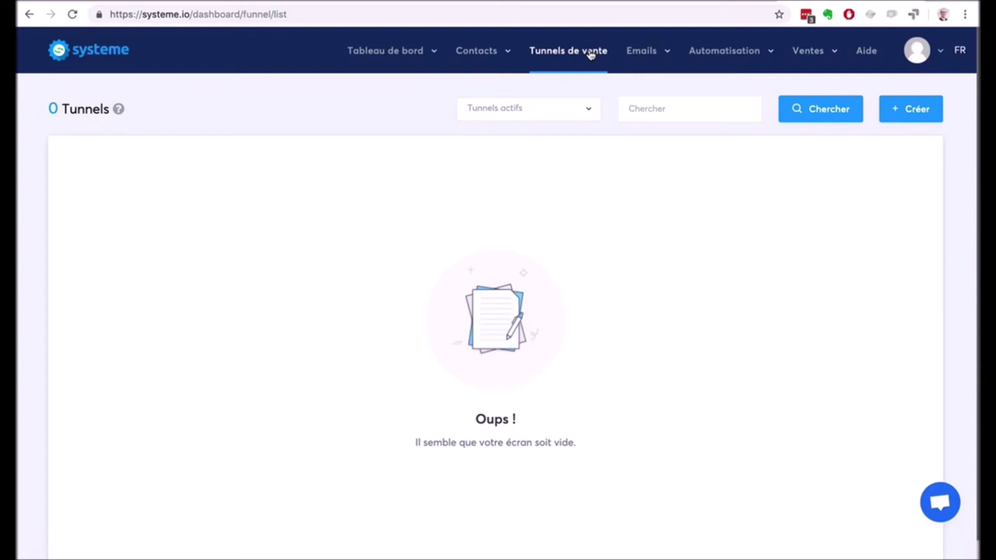
# Step: Open the email statistics and examine the charts for emails sent, opens, spam and bounces
pyautogui.moveTo(641, 58)
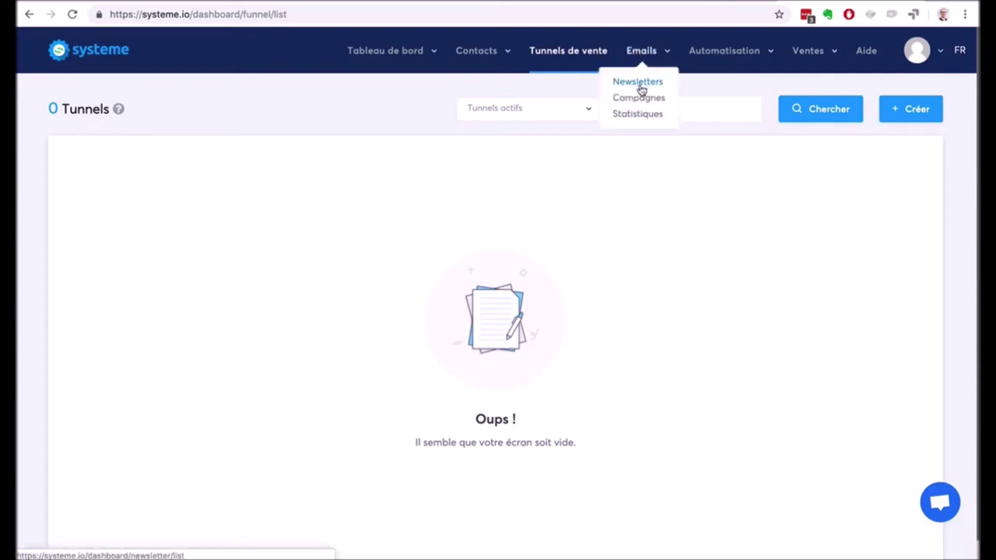
pyautogui.click(640, 83)
pyautogui.click(638, 115)
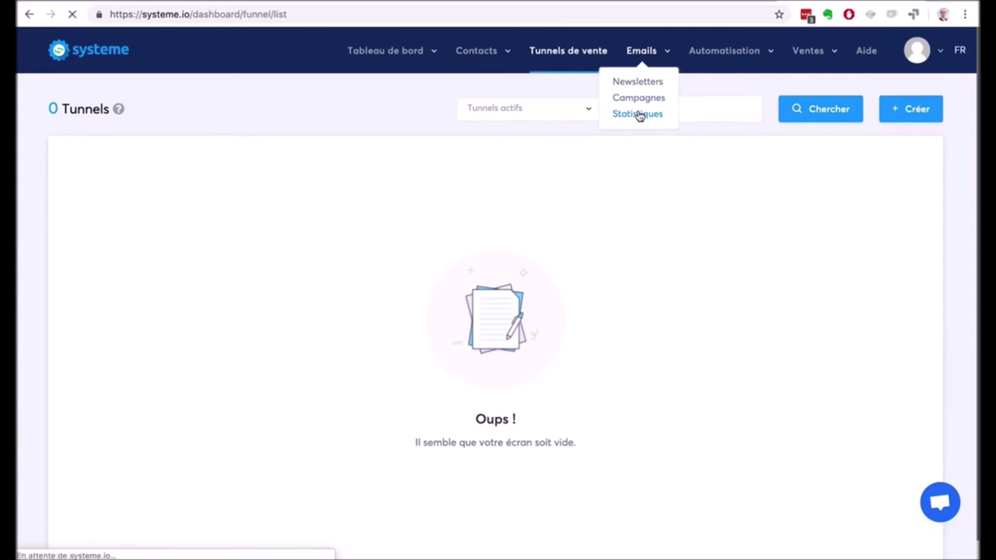
pyautogui.scroll(-5, 128, 196)
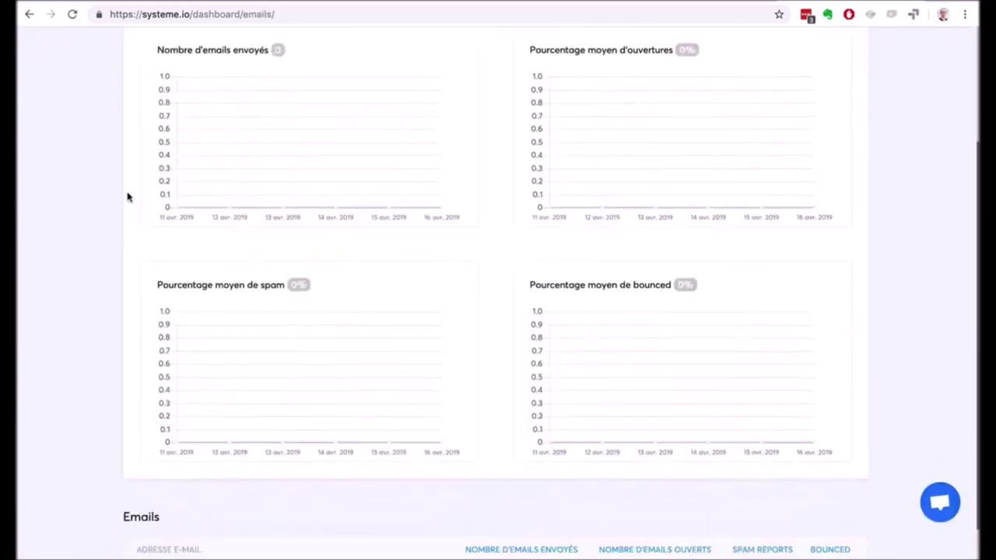
pyautogui.scroll(5, 129, 195)
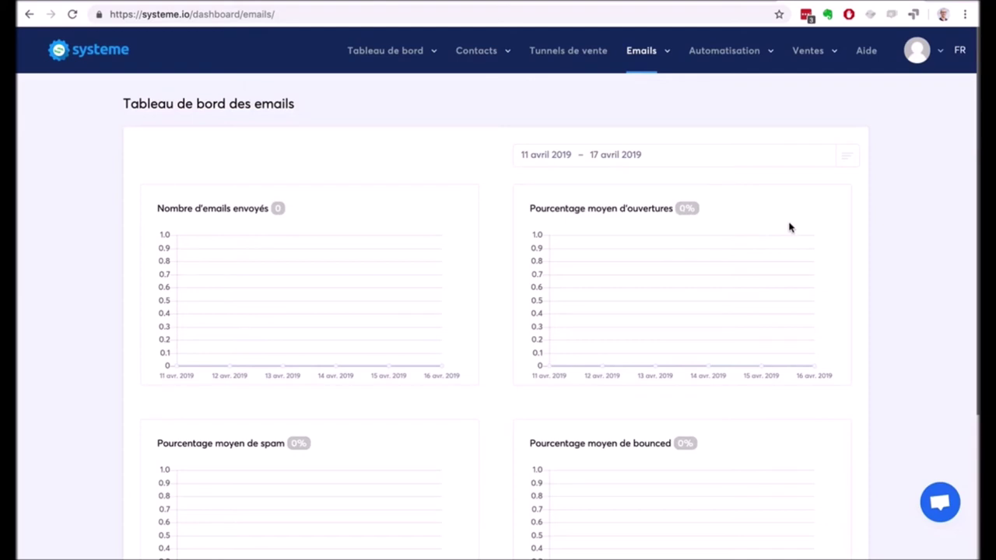
# Step: View the automation rules page and the list of workflows in the workflow editor
pyautogui.moveTo(731, 59)
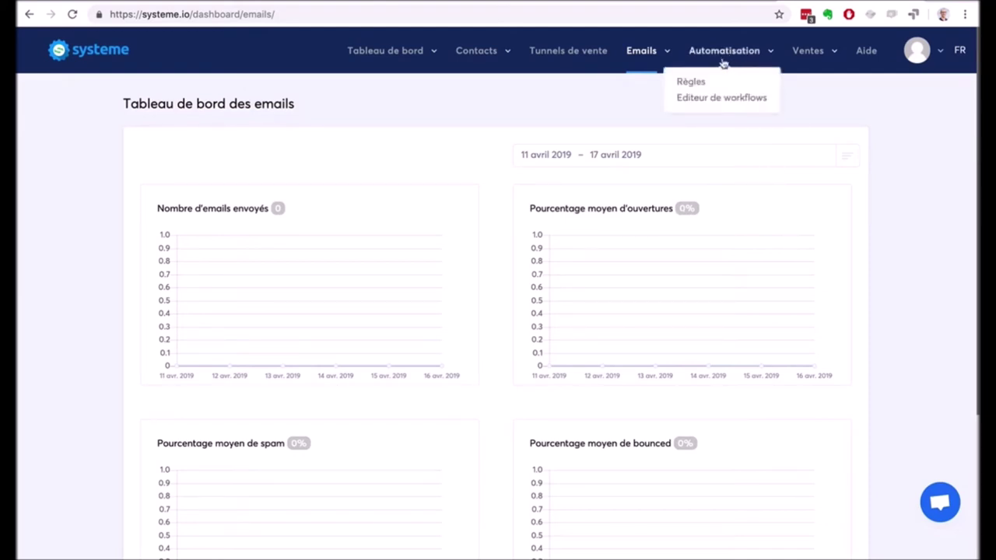
pyautogui.click(689, 82)
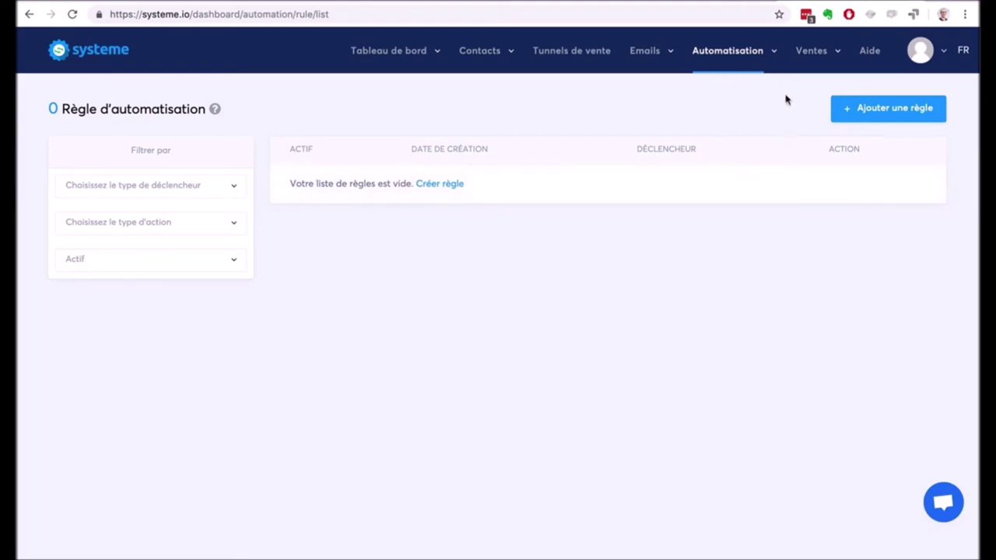
pyautogui.moveTo(731, 51)
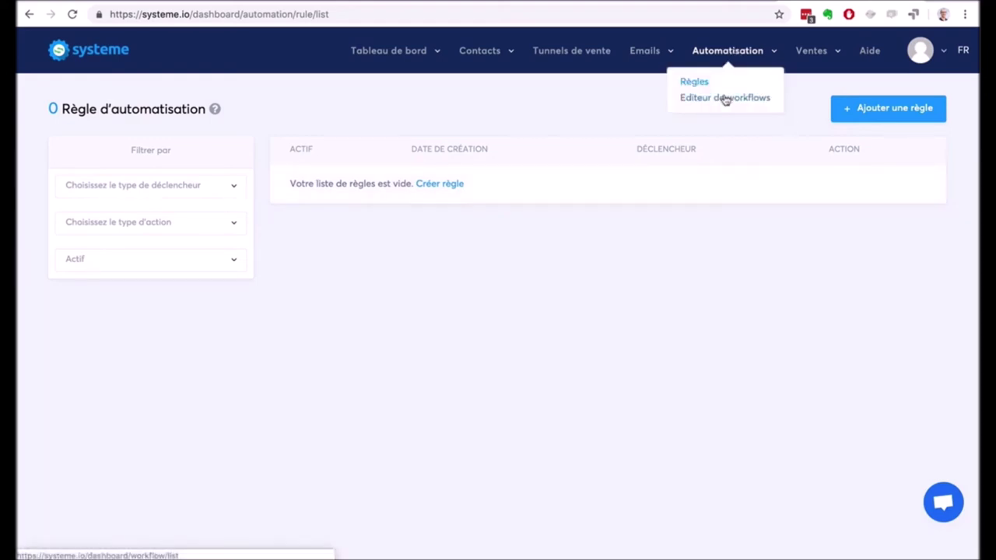
pyautogui.click(724, 98)
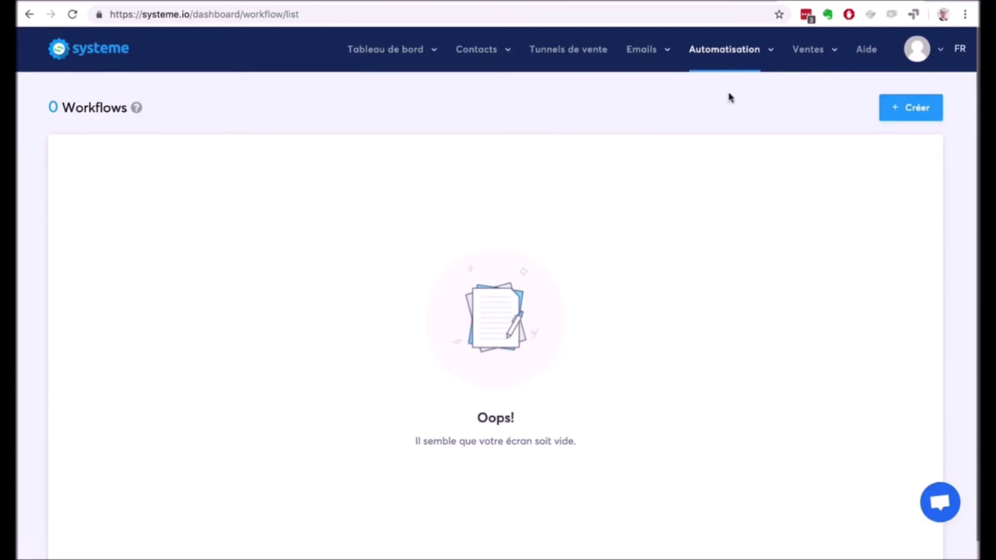
# Step: View the product list and the discount coupons page of the sales section
pyautogui.moveTo(816, 49)
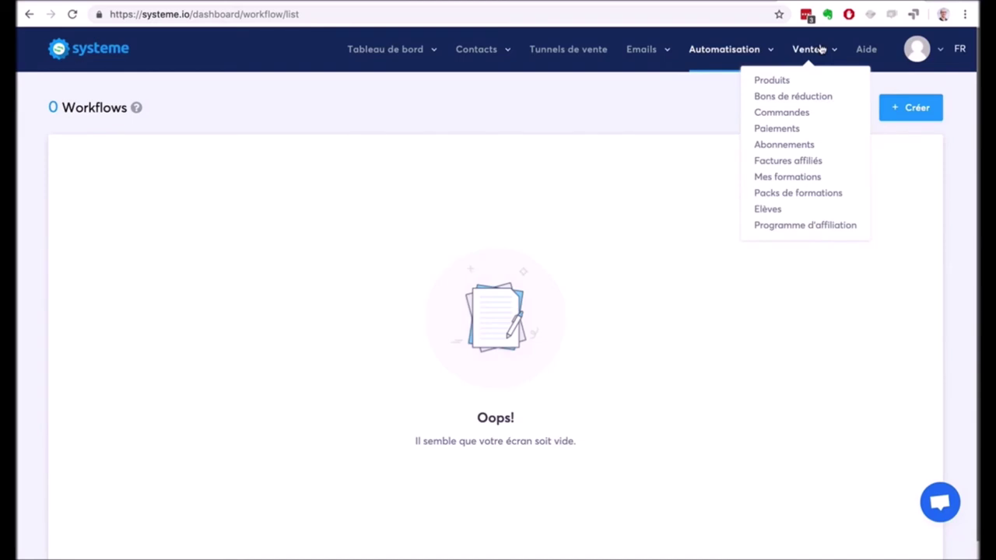
pyautogui.click(773, 83)
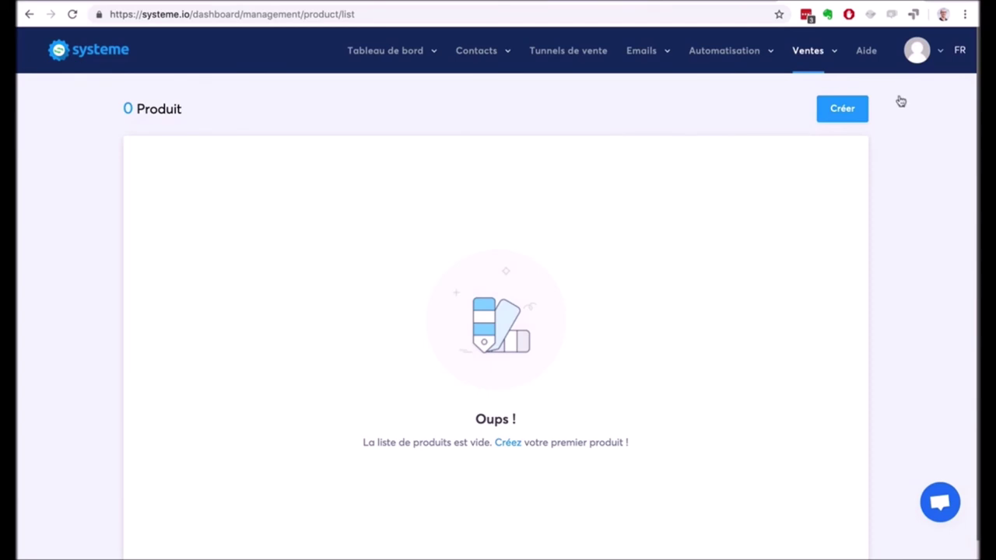
pyautogui.moveTo(822, 65)
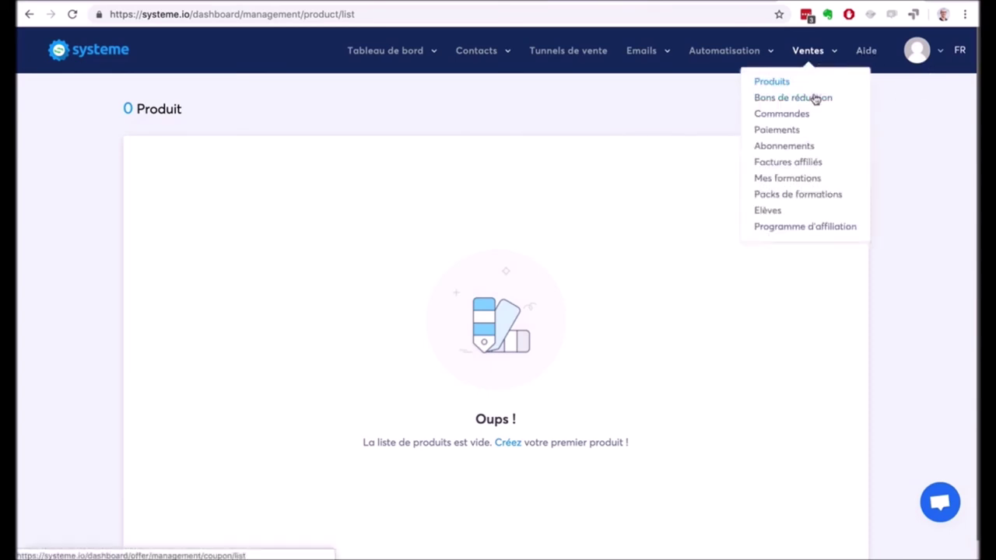
pyautogui.click(815, 99)
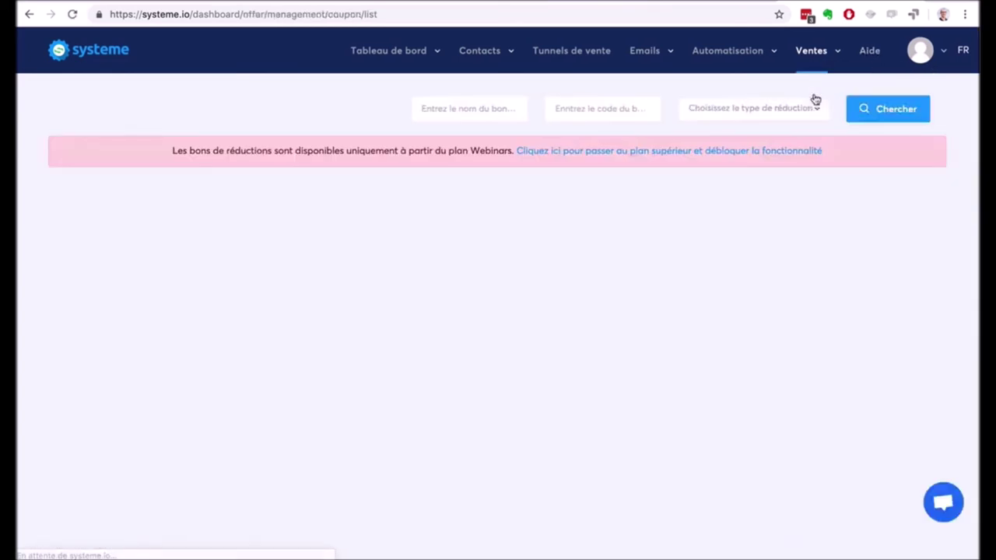
# Step: View the orders page and the payments list of the sales section
pyautogui.moveTo(806, 62)
pyautogui.click(787, 114)
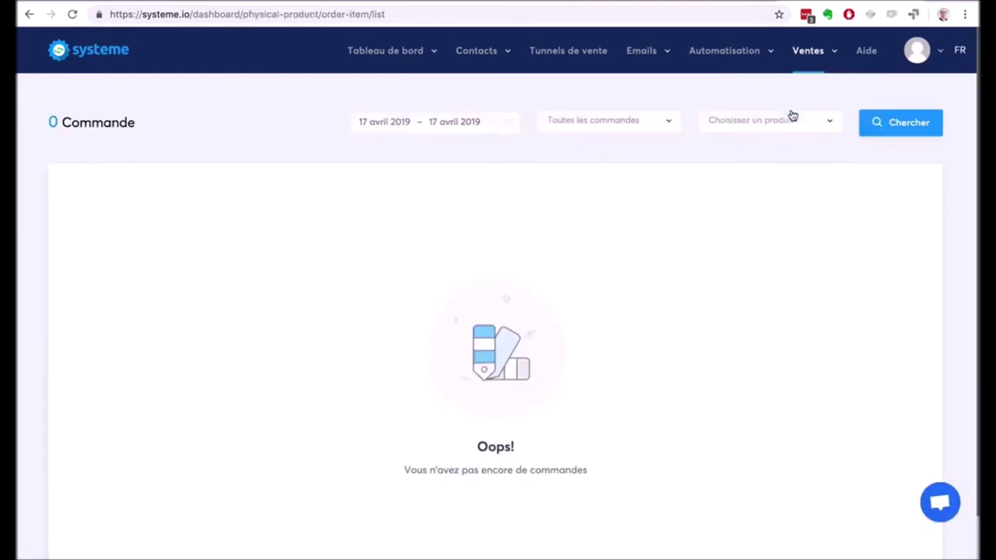
pyautogui.moveTo(801, 64)
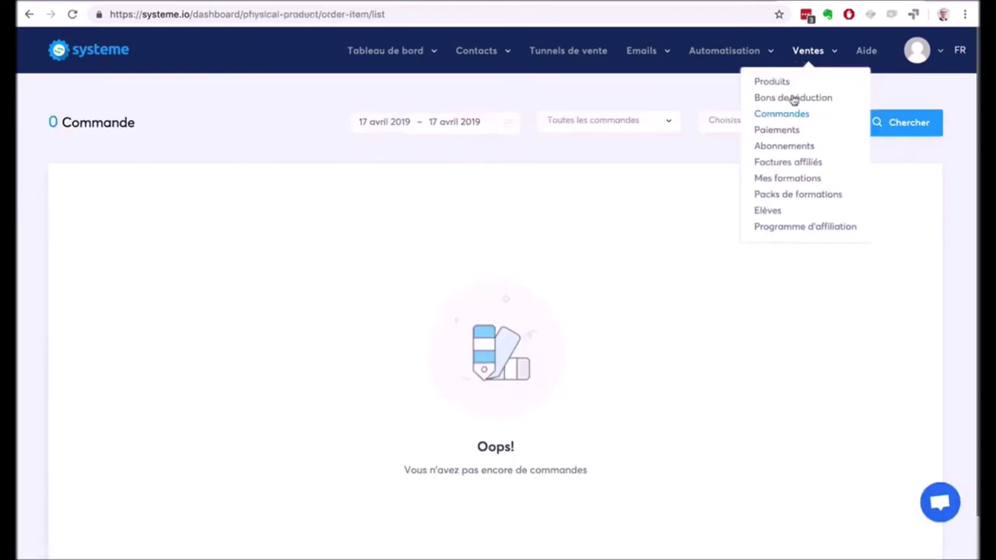
pyautogui.click(783, 131)
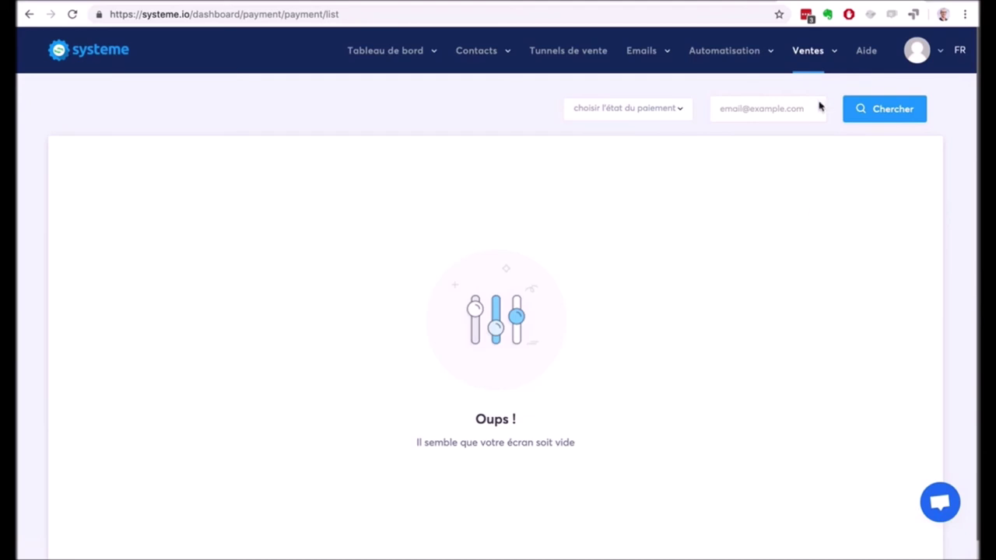
# Step: View the subscriptions list and the affiliate invoices page of the sales section
pyautogui.moveTo(807, 53)
pyautogui.click(786, 147)
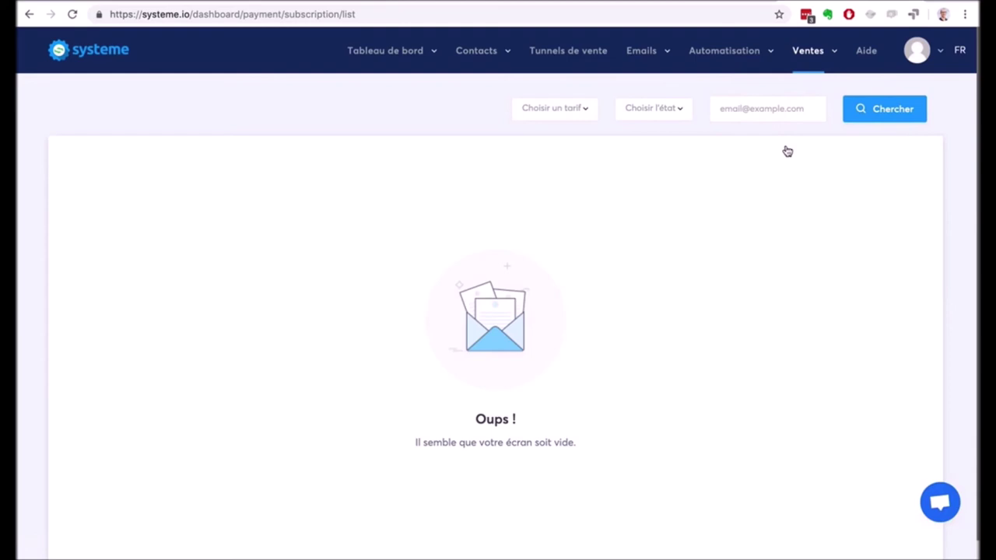
pyautogui.moveTo(801, 61)
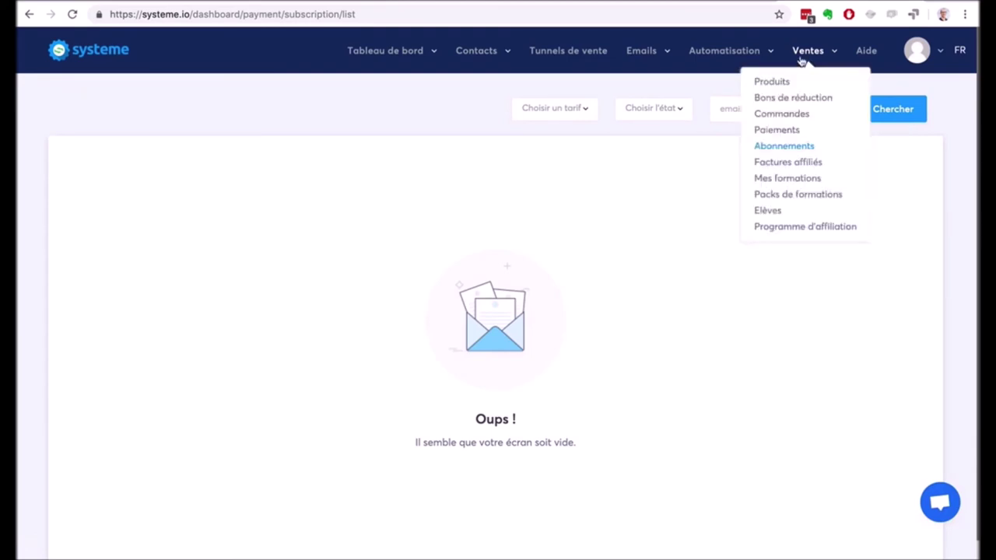
pyautogui.click(801, 163)
# Step: View the list of training courses and the course bundles page
pyautogui.moveTo(809, 52)
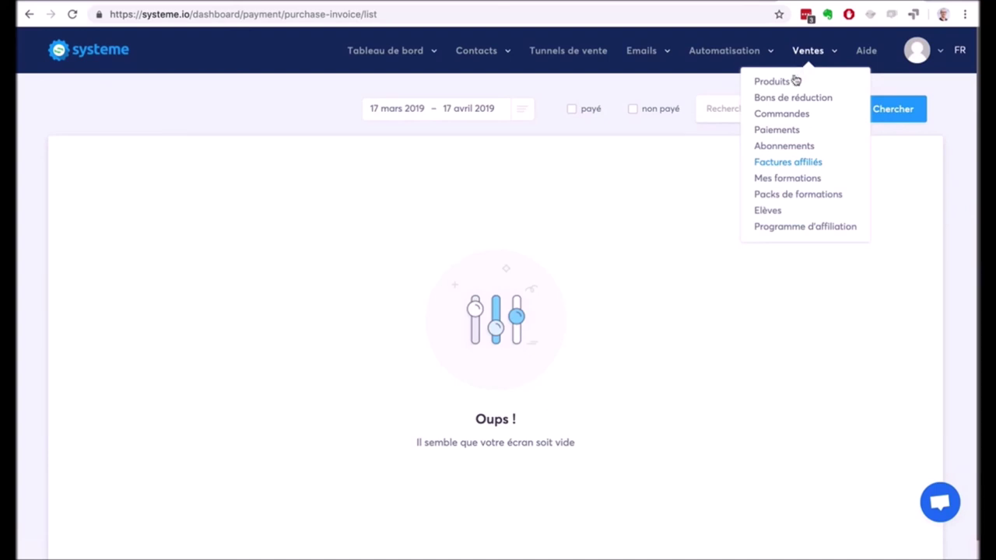
pyautogui.click(783, 179)
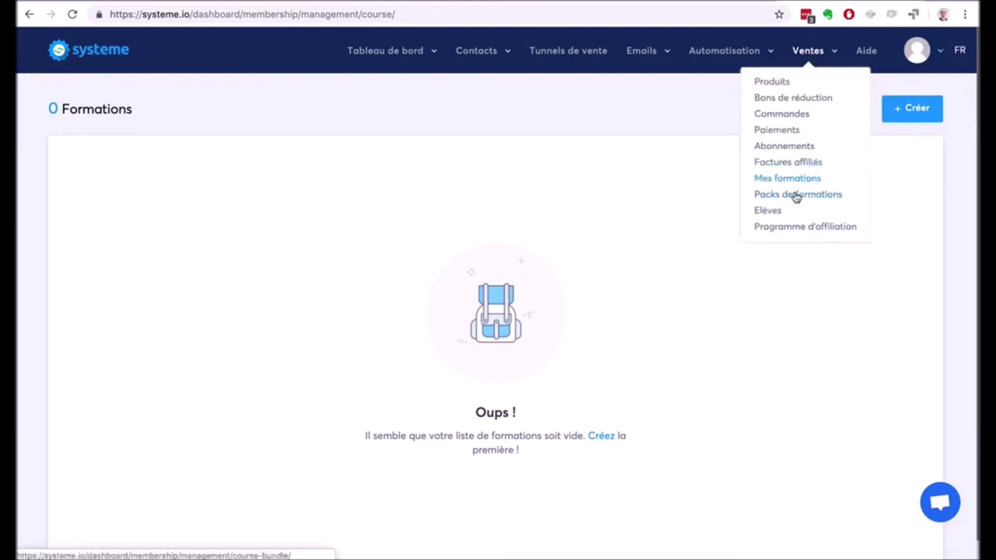
pyautogui.click(795, 196)
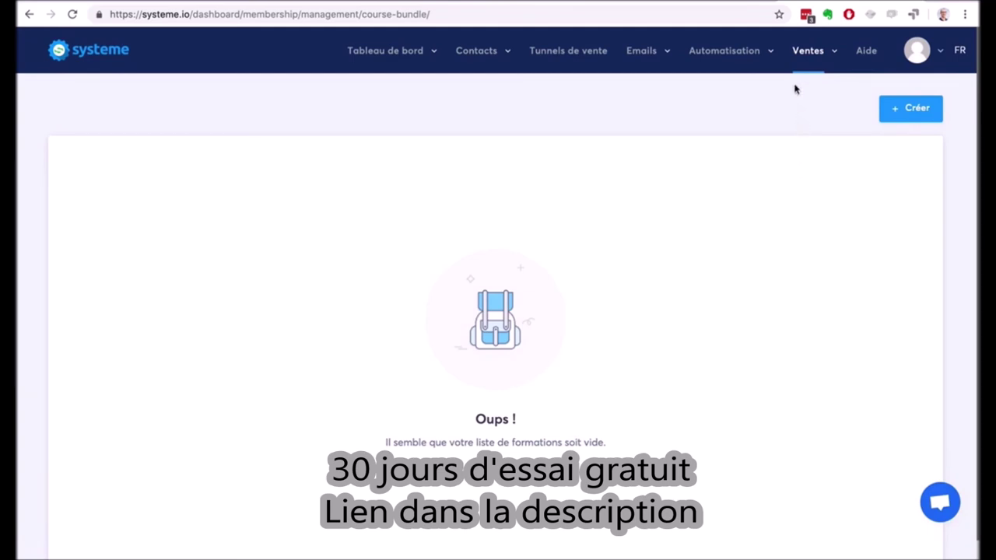
# Step: View the student list and the affiliate programme dashboard of the sales section
pyautogui.moveTo(802, 60)
pyautogui.click(767, 210)
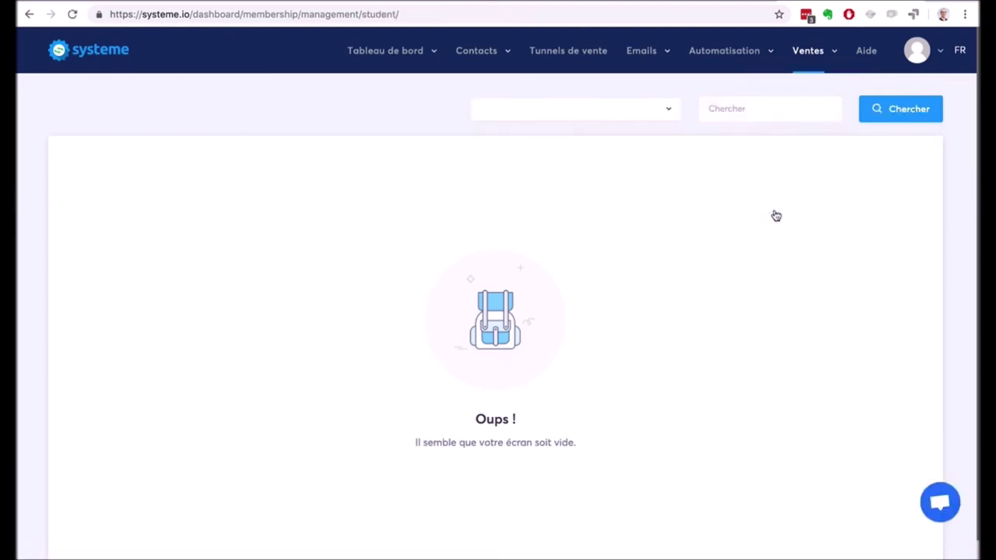
pyautogui.moveTo(806, 60)
pyautogui.click(798, 226)
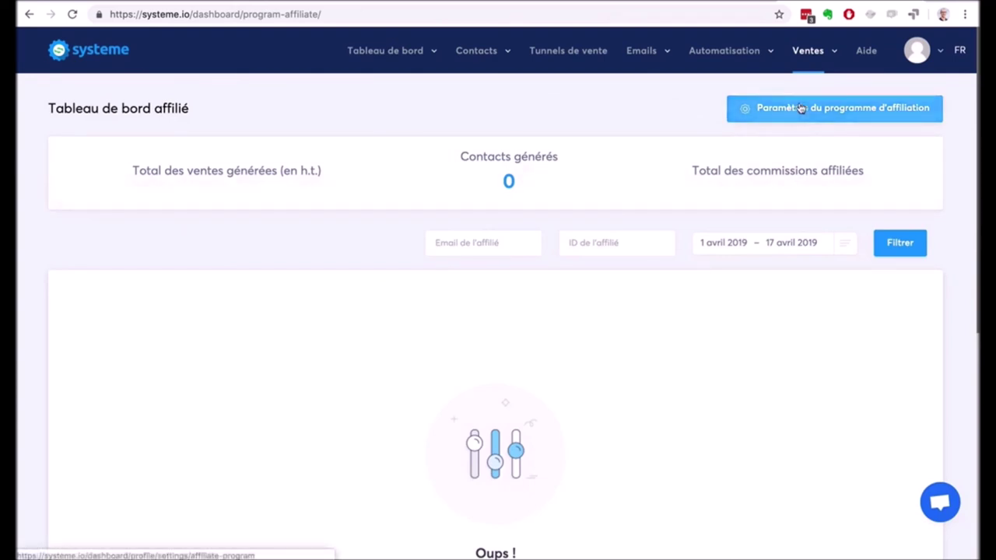
# Step: View the profile and account settings options available for the signed-in account
pyautogui.moveTo(929, 50)
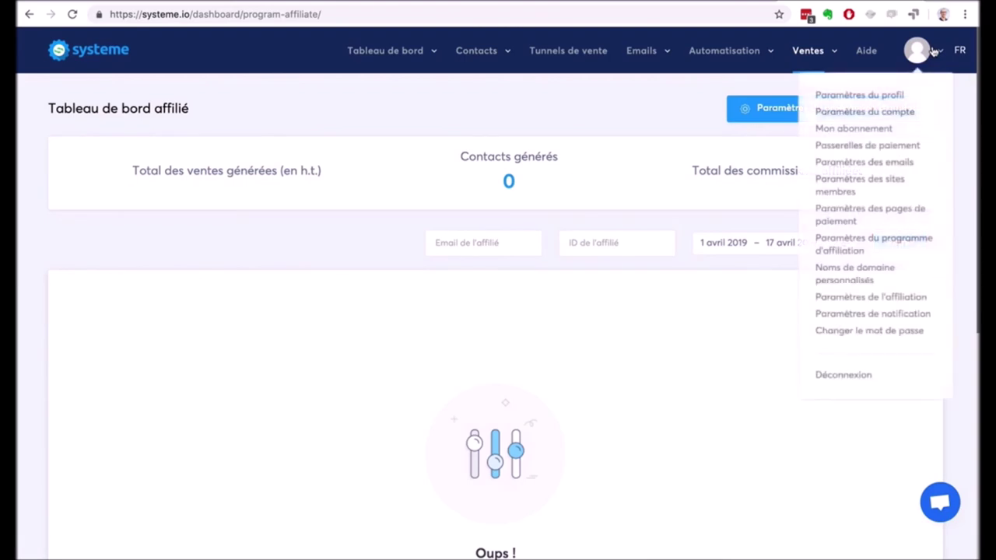